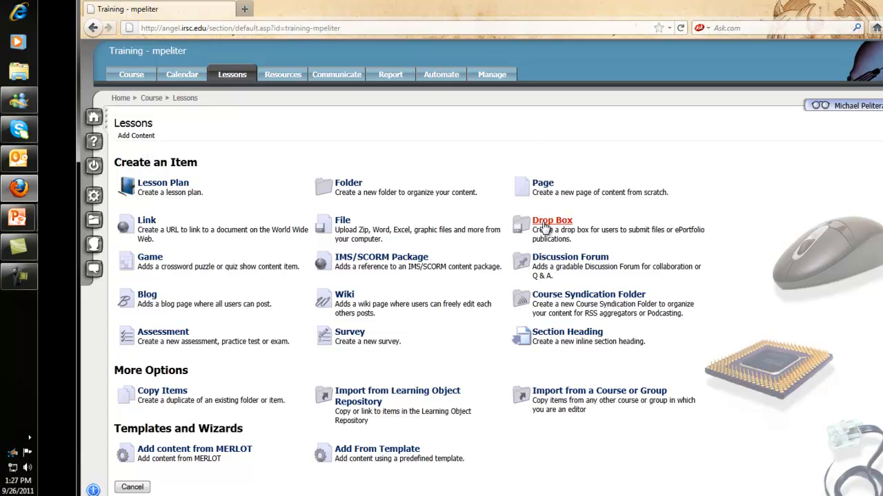
Create a new drop box item in the lessons and title it "How to add a dropbox"
click(545, 222)
click(214, 207)
click(214, 206)
text(How to add a dropbox)
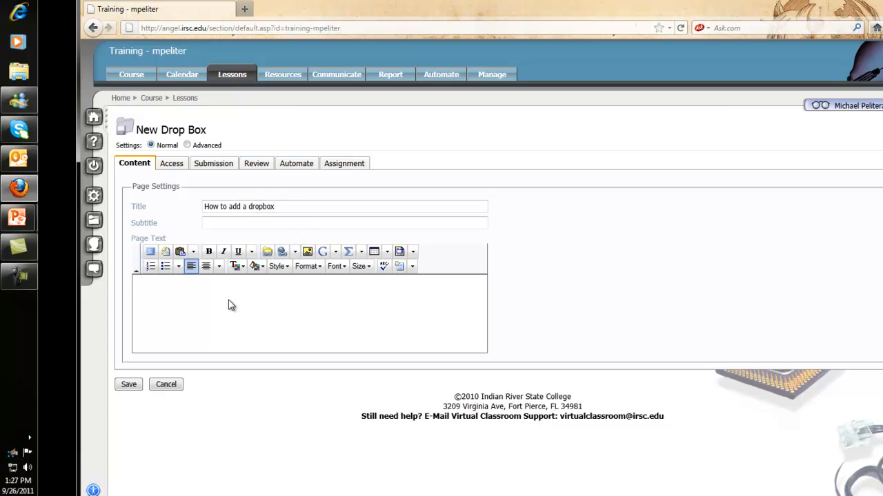
Enter "Add content to your assignment" as the drop box's page text
text(Add content to y9our assignment)
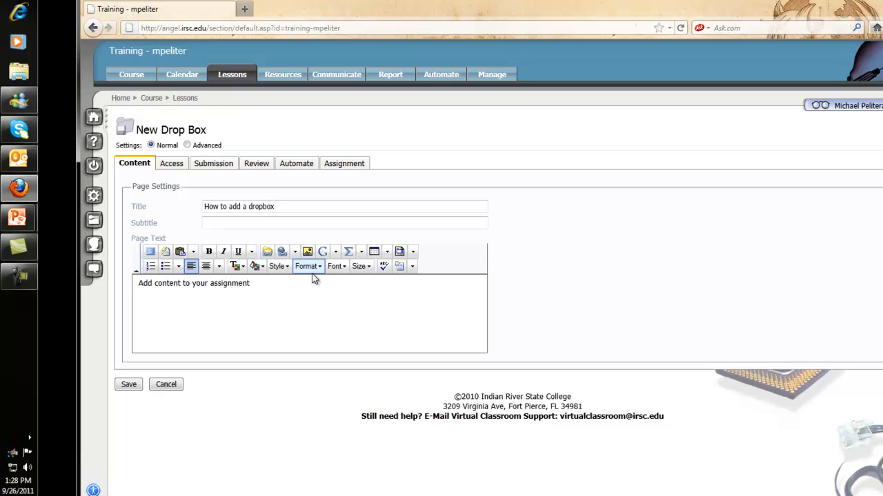
Upload How to Add a Dropbox.pptx and insert its link after the page text, separated by a space
click(268, 253)
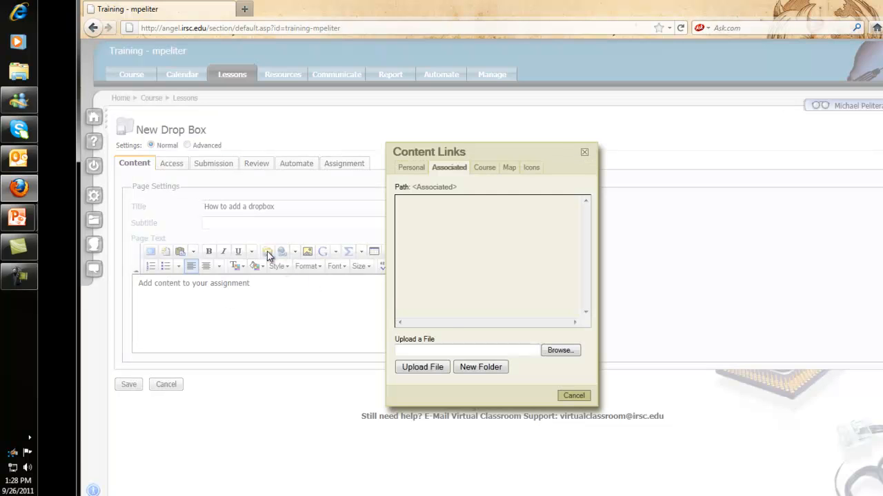
click(558, 351)
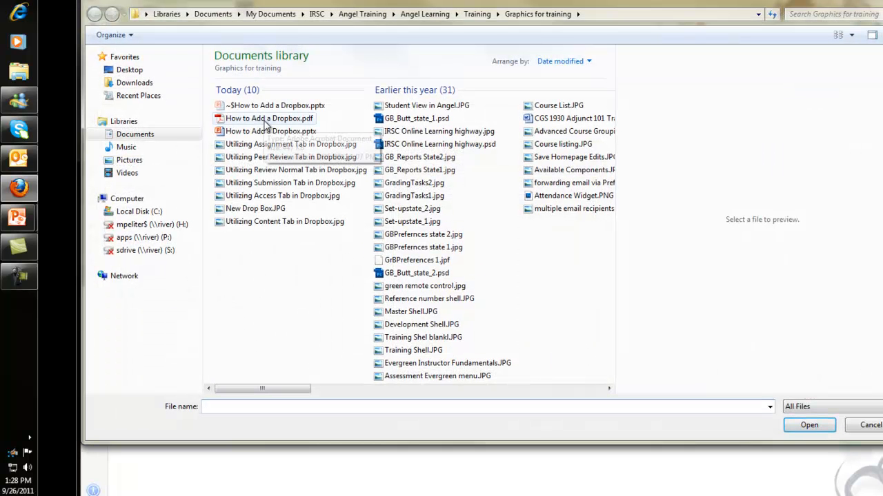
click(266, 131)
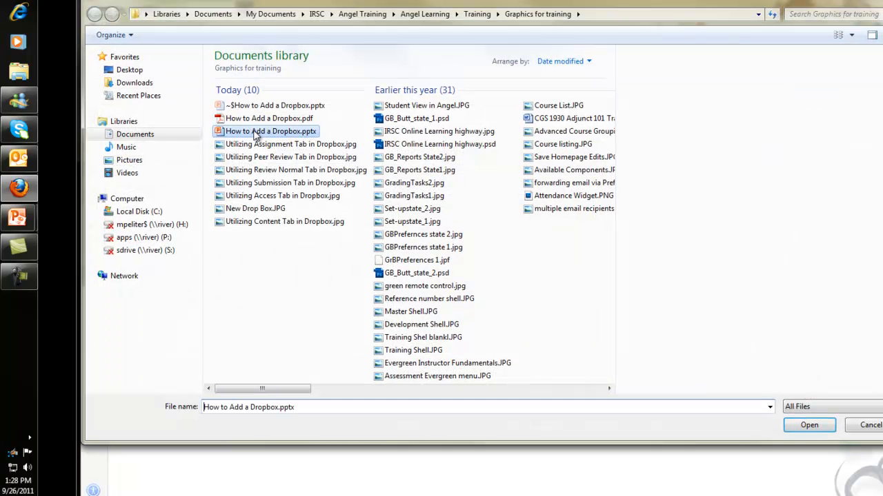
click(807, 424)
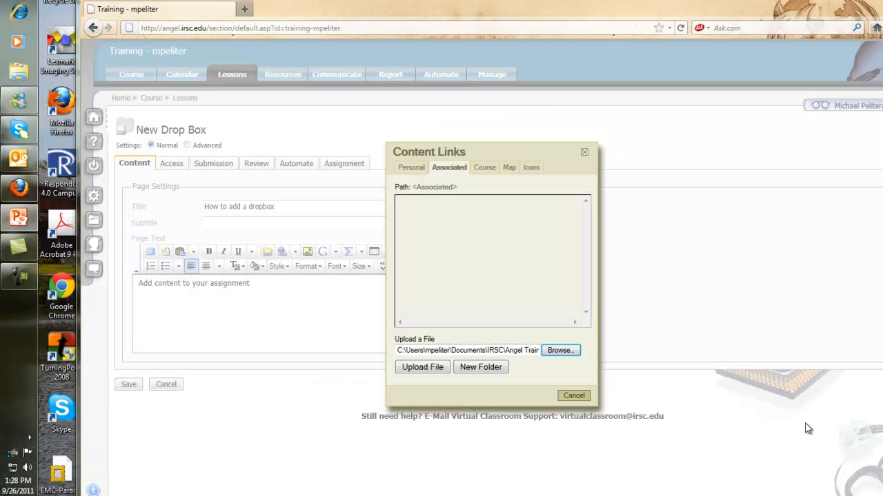
click(427, 367)
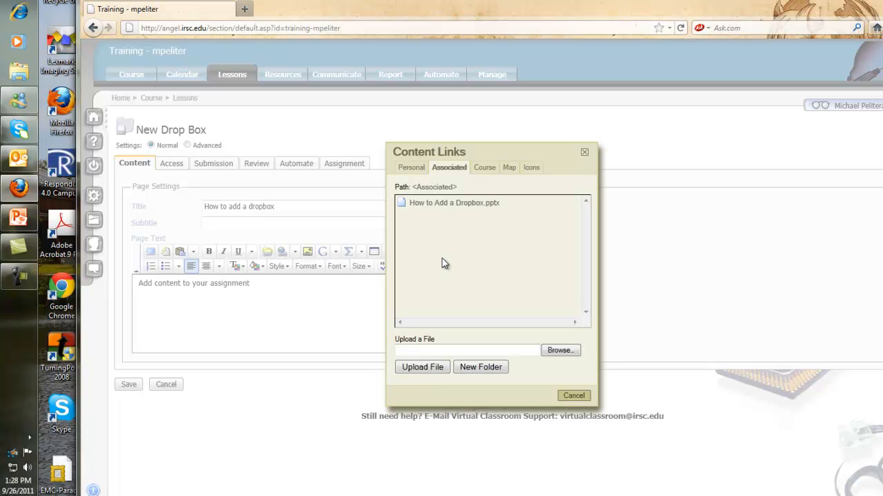
click(461, 204)
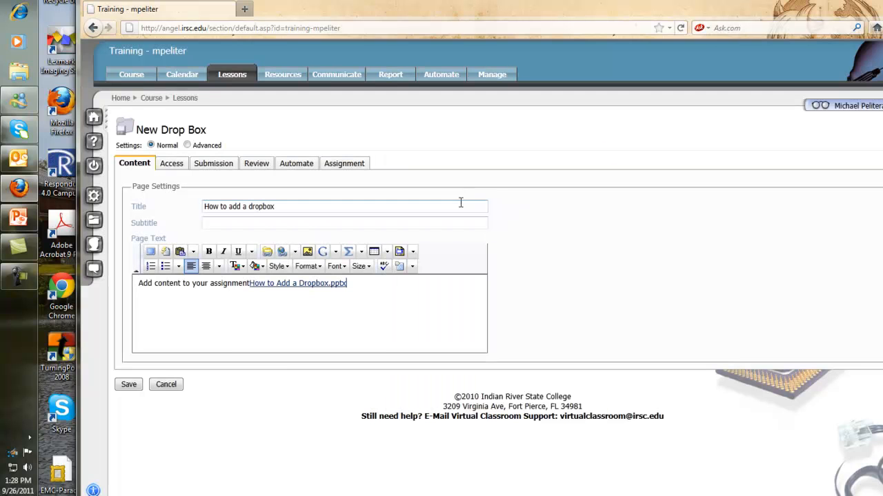
click(248, 283)
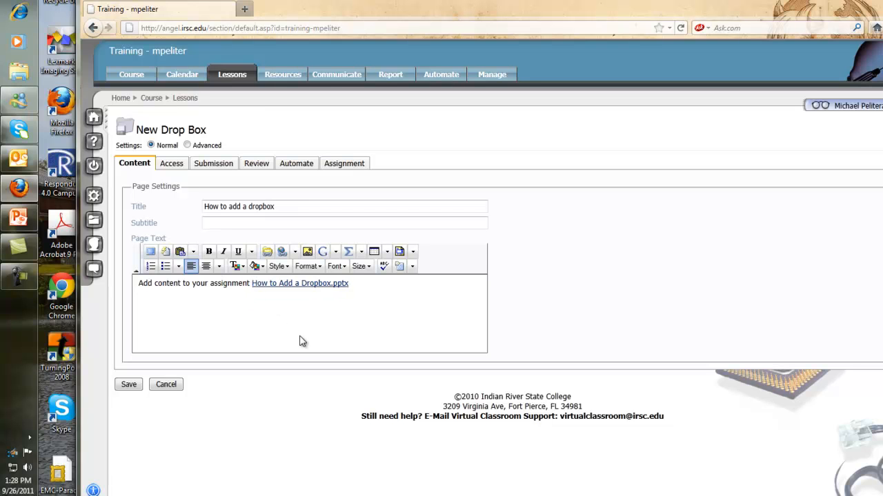
Enter the subtitle "Click here to see a PowerPoint about the Dropbox."
click(234, 227)
text(Click here to see a PowerPoint)
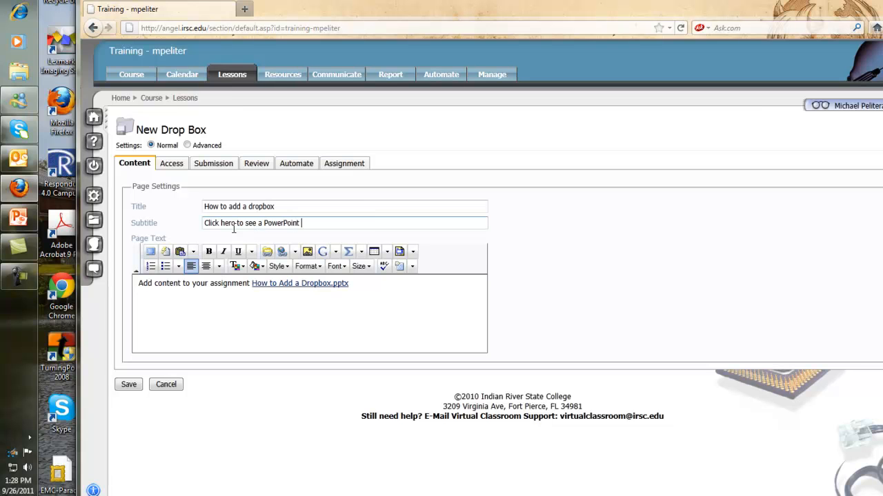
text(Dropbox.)
Switch the drop box settings from Normal to Advanced and look over the additional content options
click(187, 145)
scroll(263, 344, down, 2)
scroll(260, 355, up, 2)
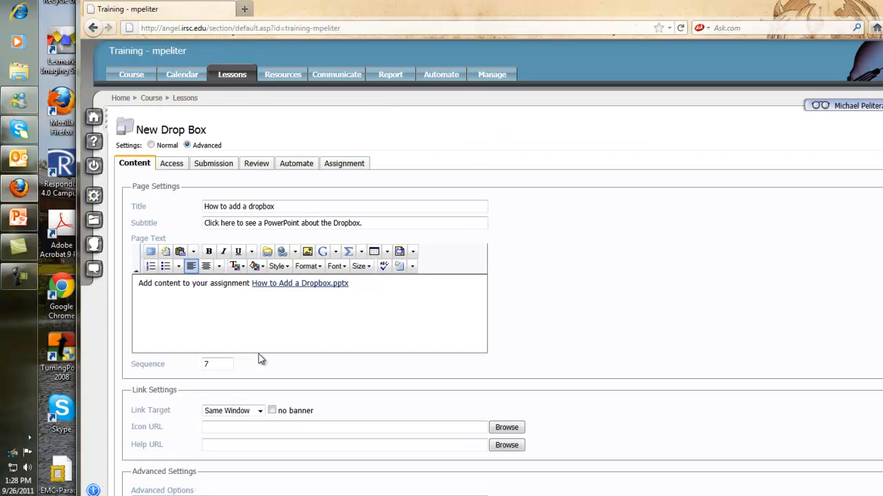
Restrict viewing with a start date of September 26, 2011 at 1:00 PM in the access settings
click(176, 165)
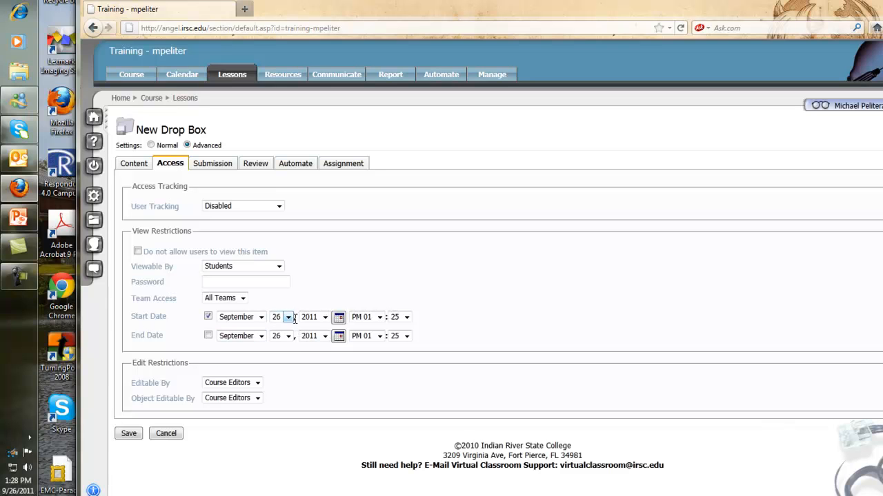
click(407, 317)
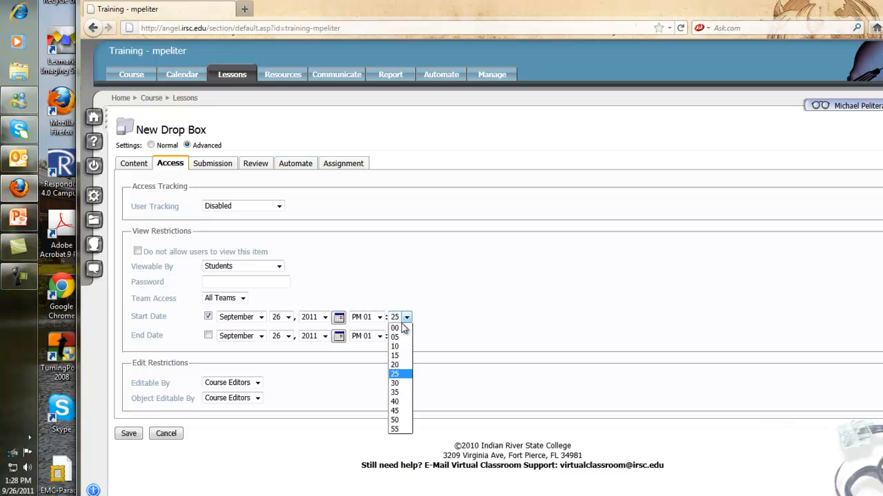
click(398, 328)
Enable an end date of September 31, 2011 for viewing and set its hour and minutes
click(209, 336)
click(288, 336)
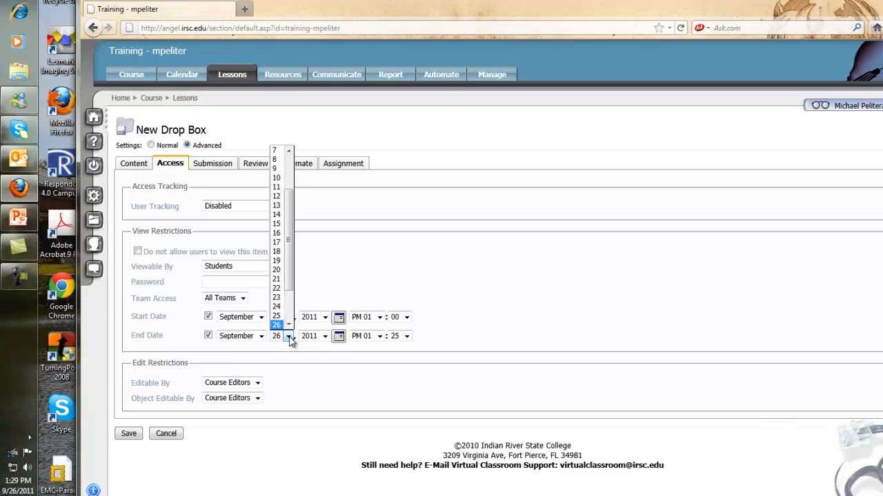
drag(288, 235, 288, 257)
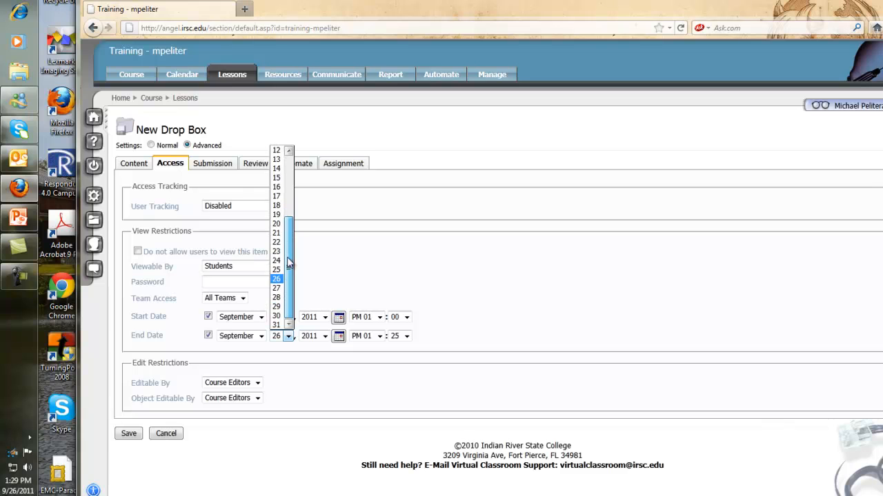
click(277, 325)
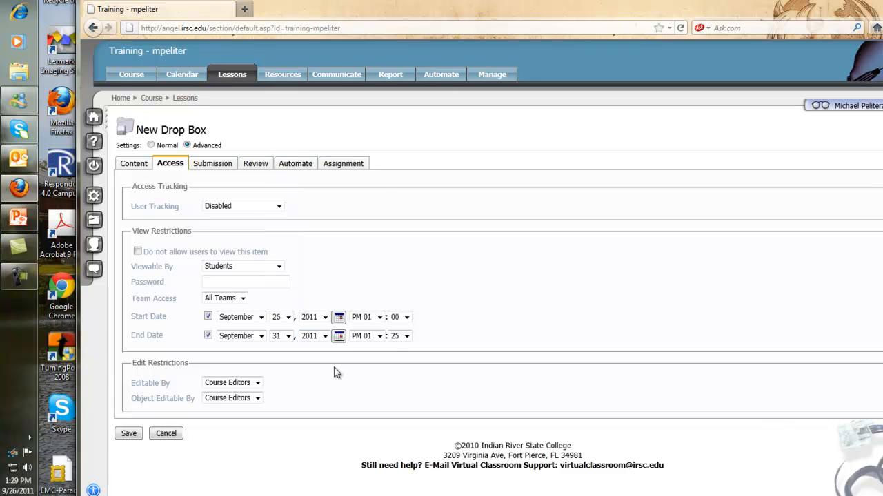
click(379, 336)
scroll(381, 280, down, 1)
click(363, 325)
click(406, 336)
click(403, 448)
Limit the drop box to a maximum of 2 submissions and change its attachments option
click(220, 166)
click(241, 206)
click(216, 237)
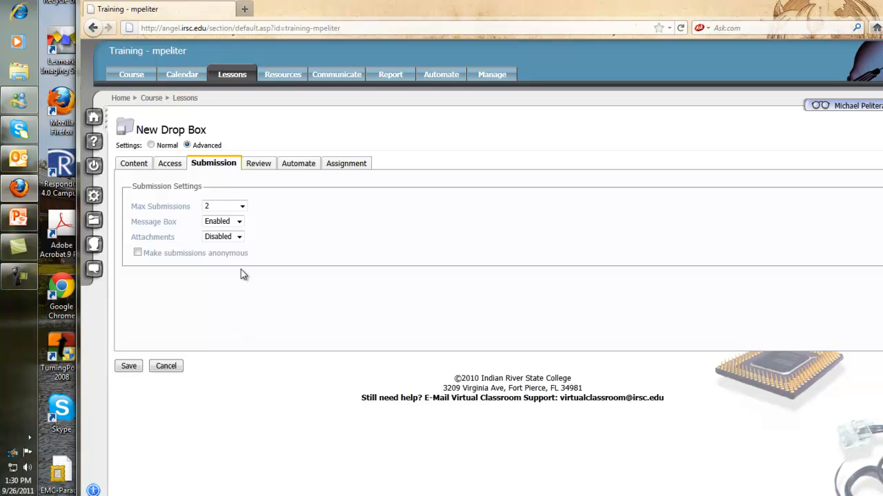
click(240, 237)
click(227, 247)
Set the user review option to Peer Review so that all users see all submissions
click(258, 166)
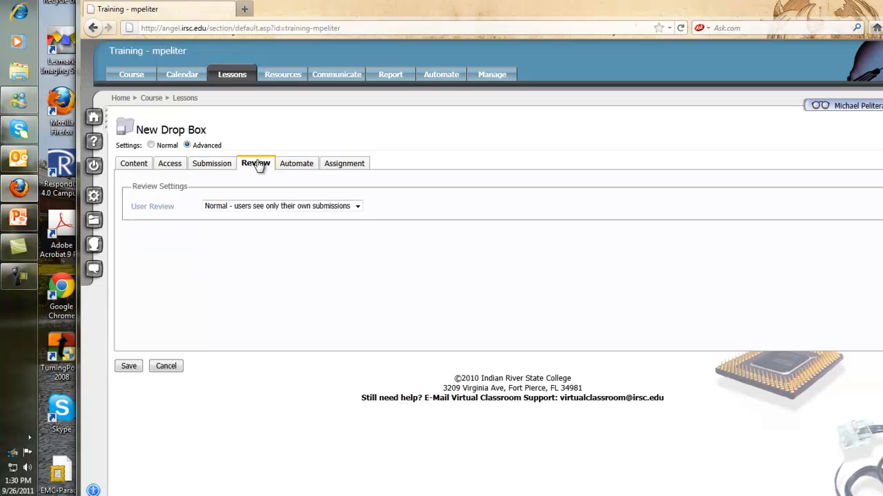
click(358, 207)
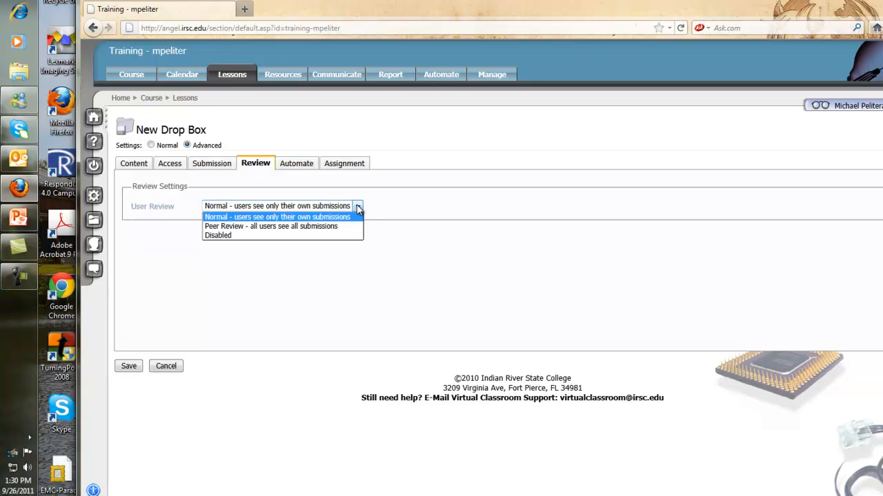
click(316, 227)
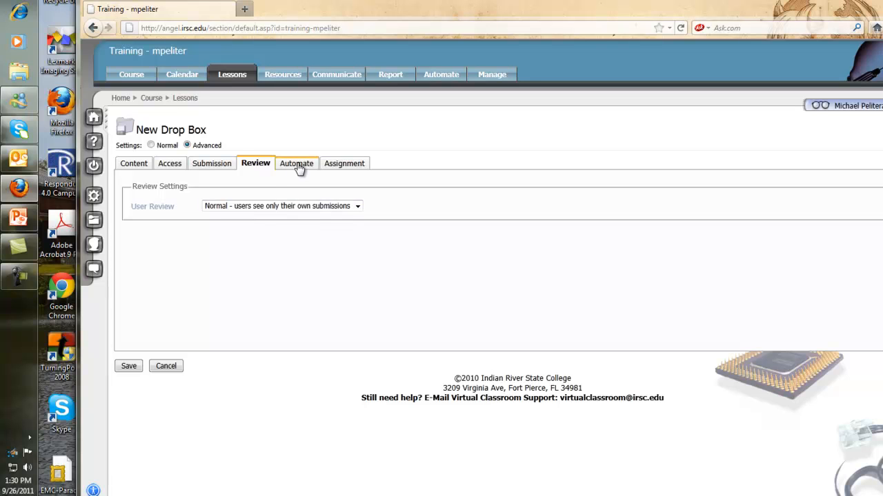
Look over the drop box's automation settings, then open its assignment settings
click(298, 164)
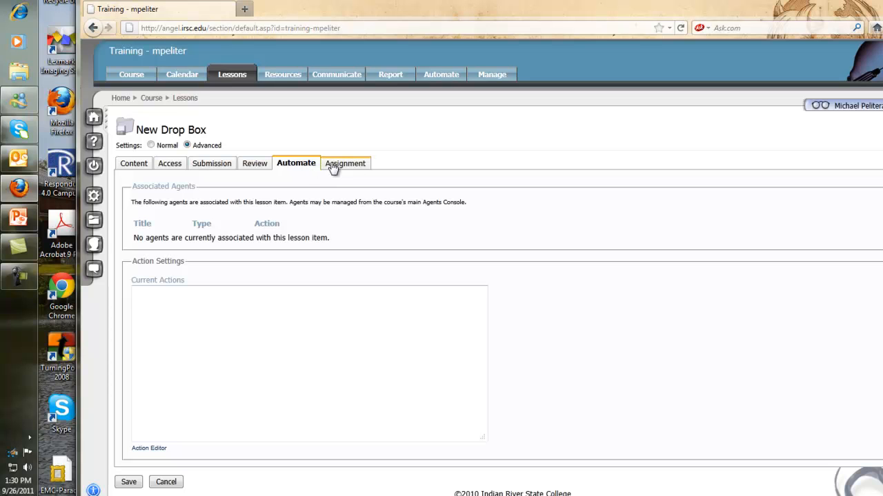
click(338, 167)
click(304, 169)
click(347, 169)
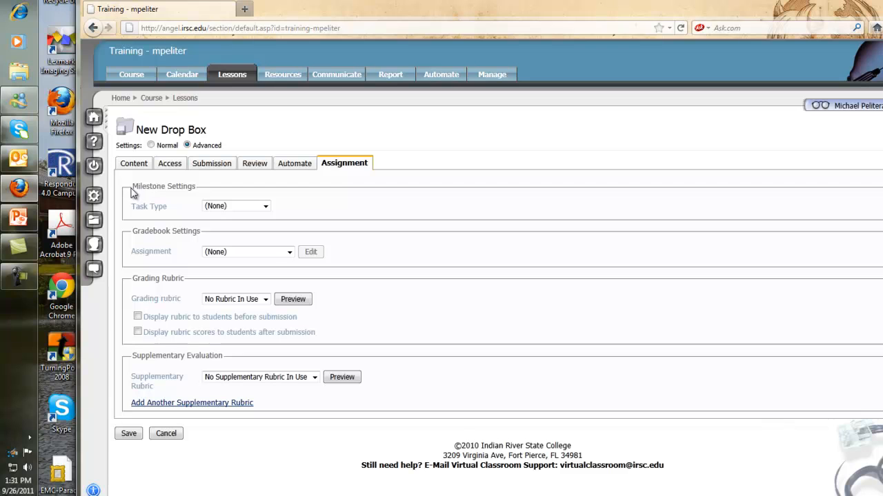
Set the milestone task type to Manually marked
click(264, 206)
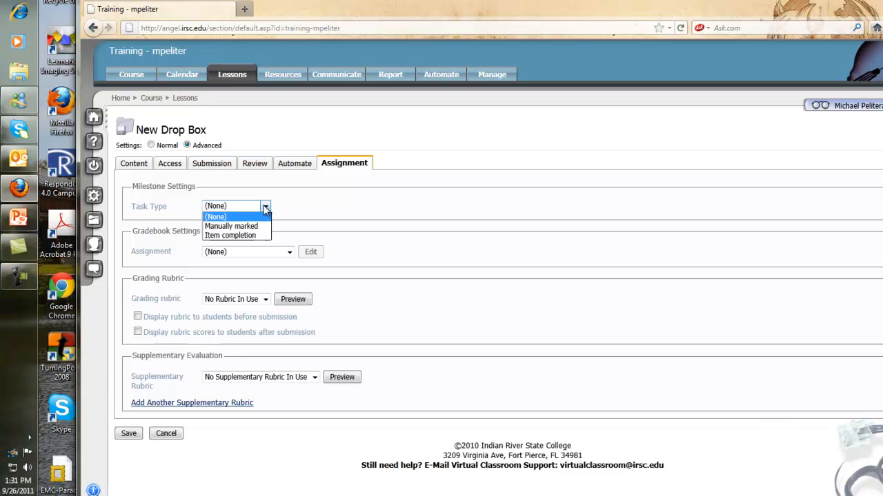
click(241, 226)
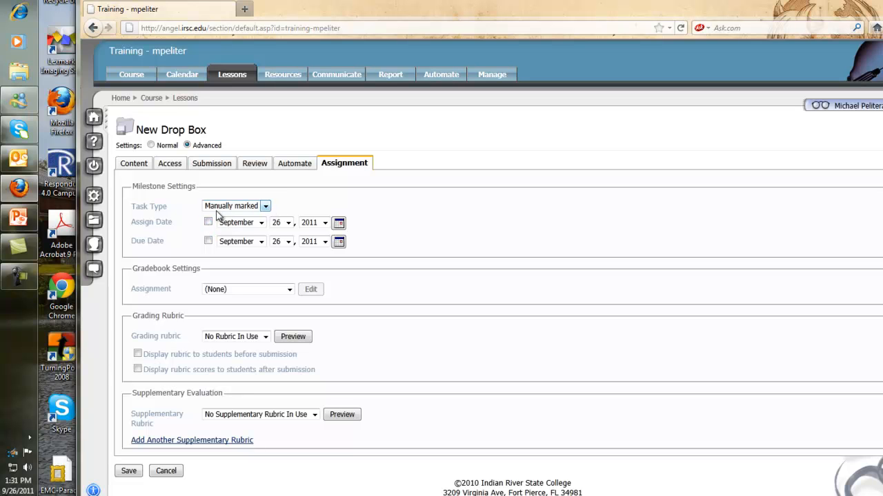
Read the help texts for Task Type and Due Date, closing each help window
click(146, 207)
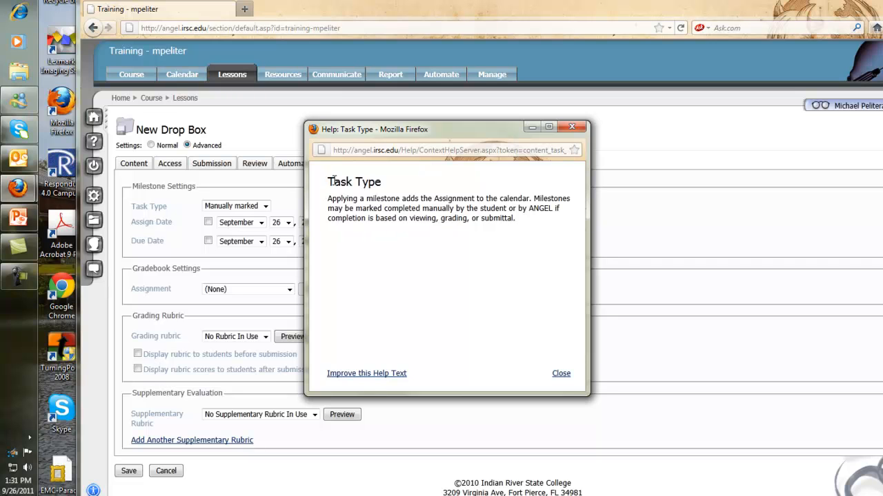
drag(328, 182, 381, 184)
click(398, 192)
click(572, 126)
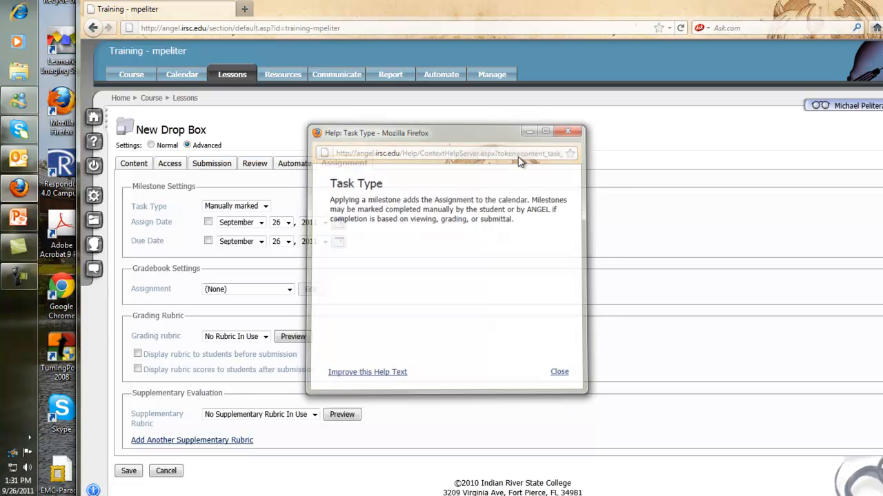
click(141, 245)
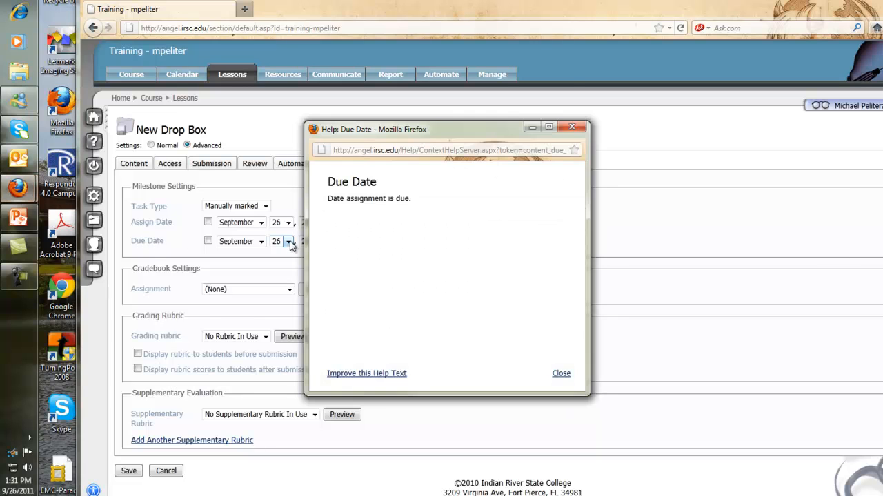
click(579, 127)
Set the milestone task type to Item completion and link the drop box to a new gradebook assignment
click(266, 206)
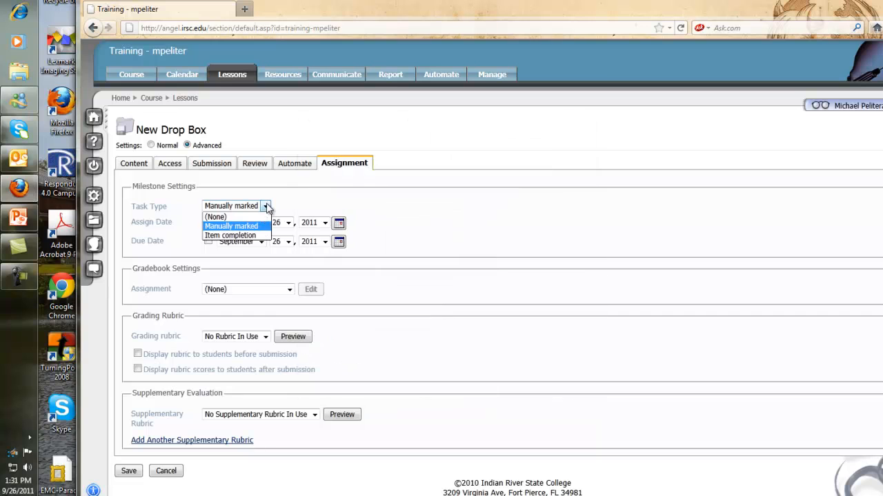
click(228, 235)
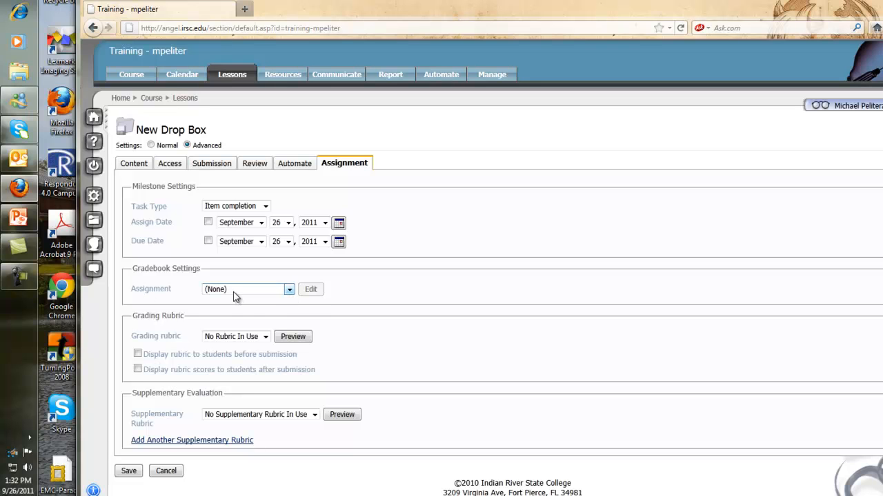
click(289, 290)
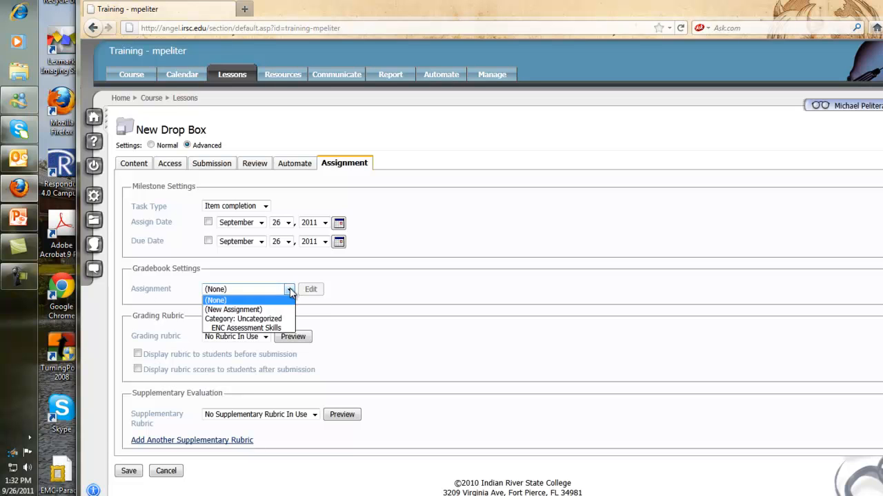
click(250, 310)
click(244, 309)
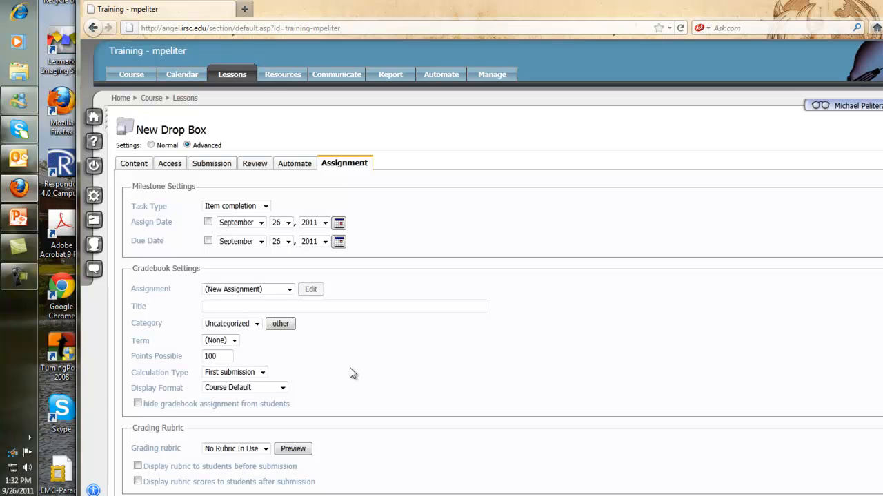
scroll(352, 370, down, 2)
scroll(352, 367, down, 3)
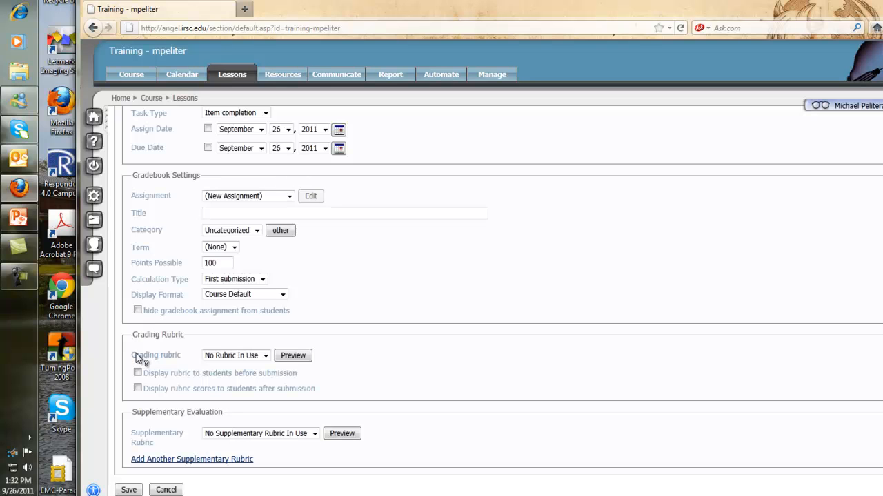
click(488, 76)
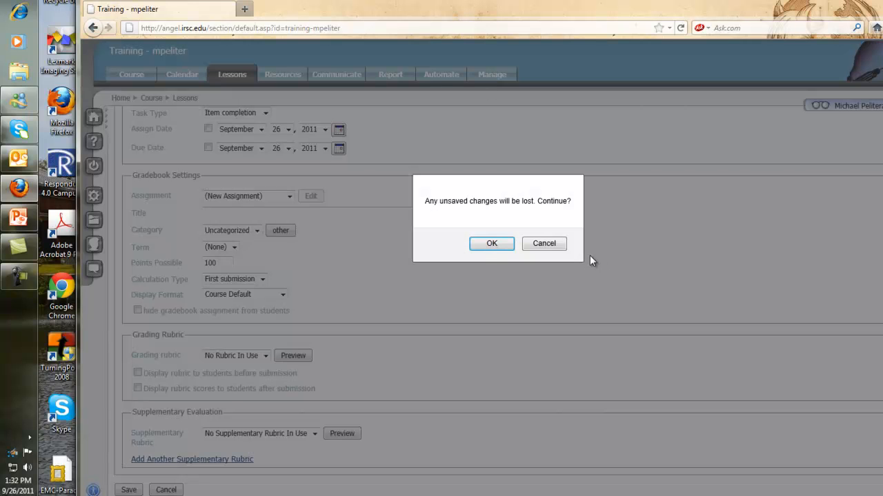
click(558, 247)
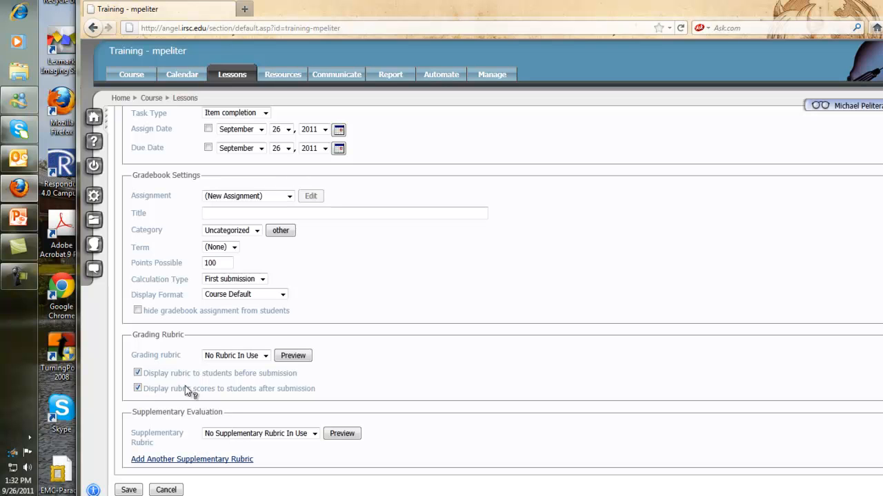
Stop displaying the rubric before submission and rubric scores after submission to students, and save the drop box settings
click(138, 373)
click(137, 389)
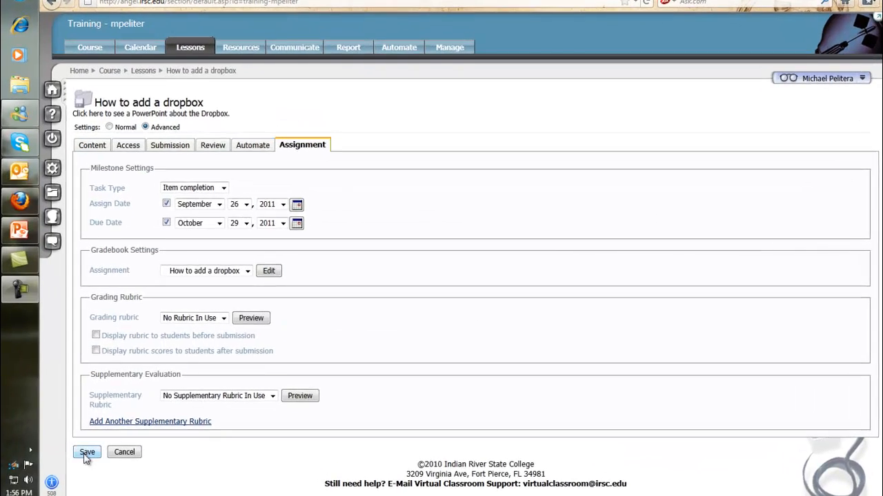
click(120, 434)
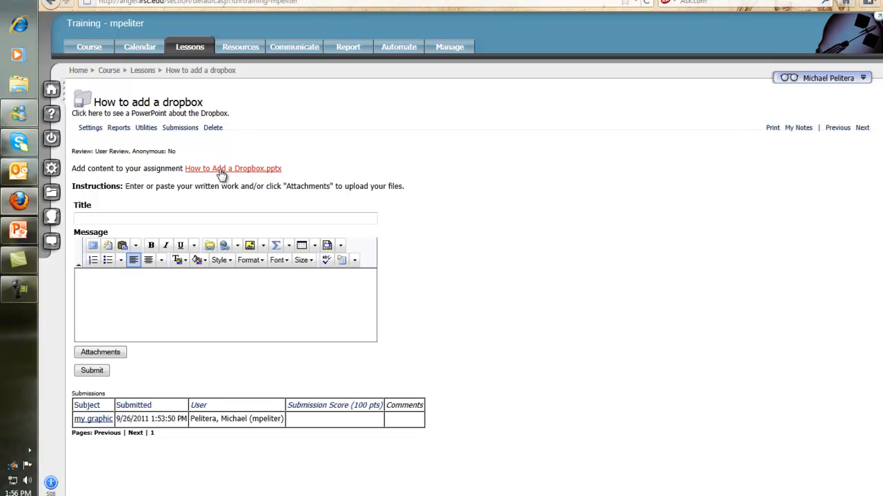
Fill in a drop box submission titled "here is my submission Assignment 10" with the message "I hope this is correct."
click(168, 219)
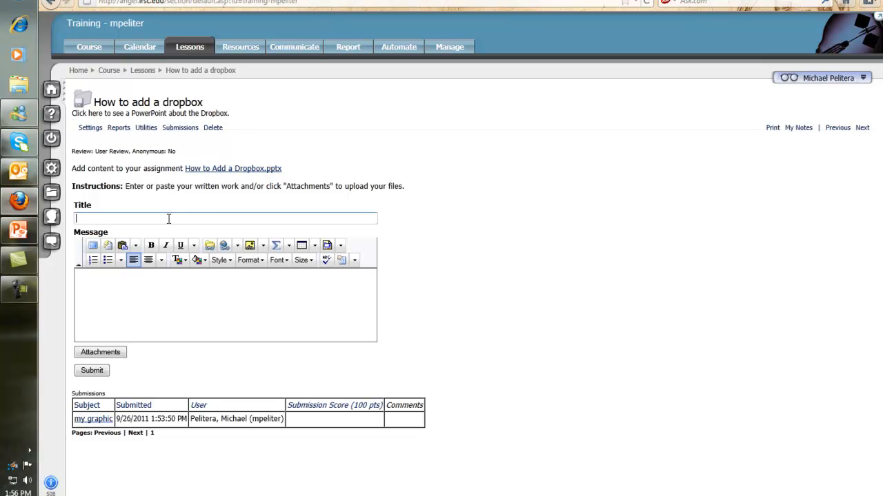
text(here )
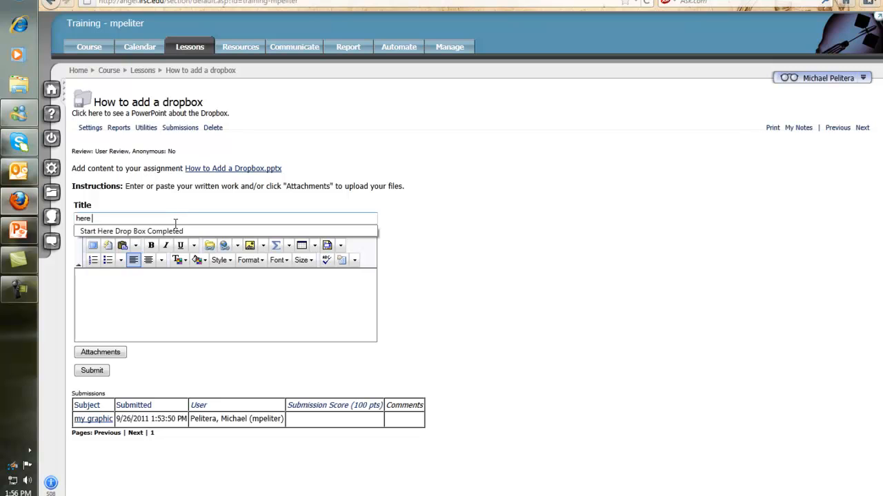
text(is my submission Assignment 10)
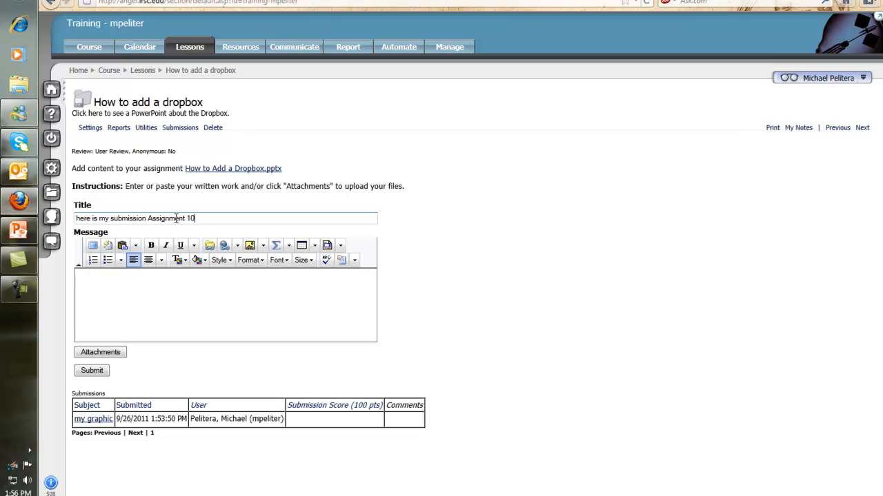
click(190, 301)
text(I hope thi)
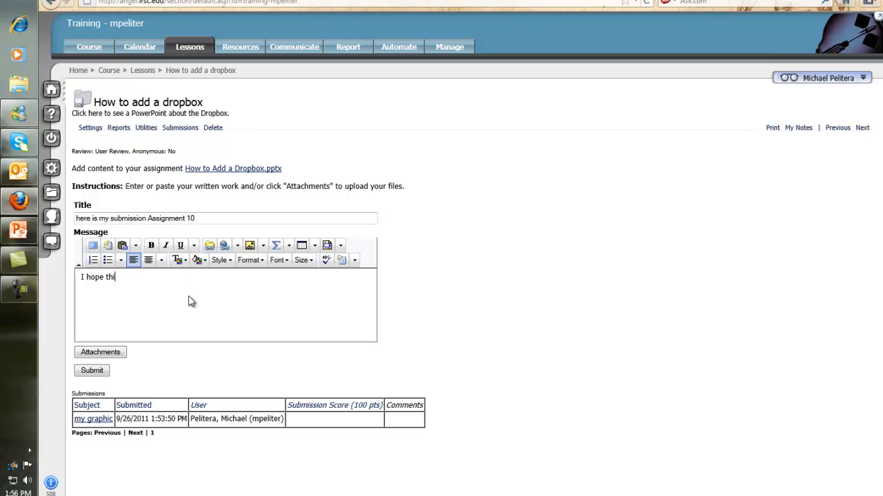
text(s is correct.)
Upload IRSC Online Learning highway.jpg from the Graphics for training folder as the submission's attachment
click(100, 352)
click(160, 57)
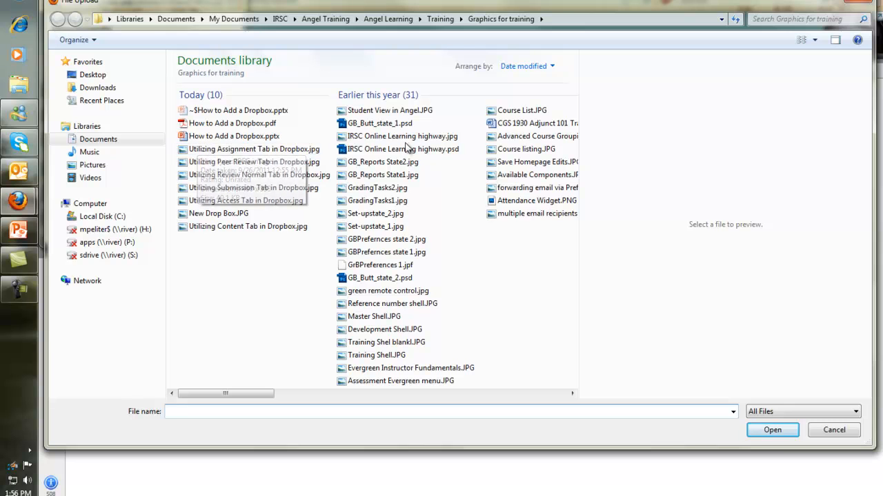
double_click(383, 138)
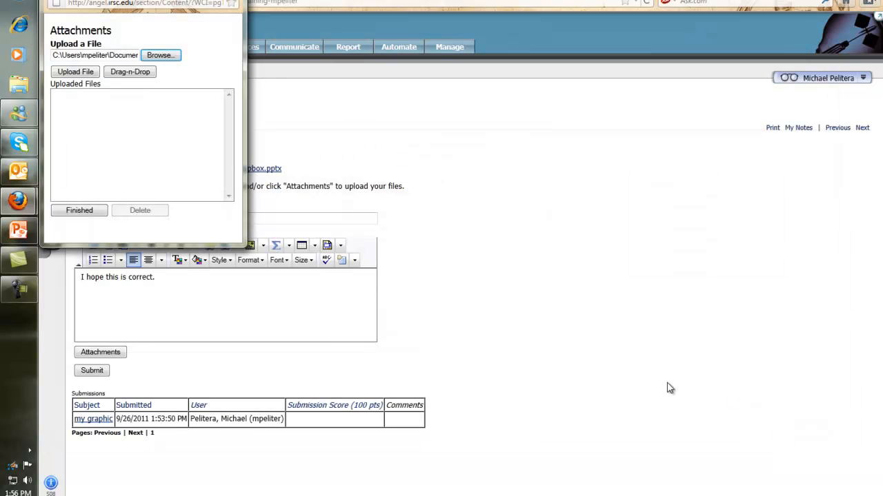
click(81, 74)
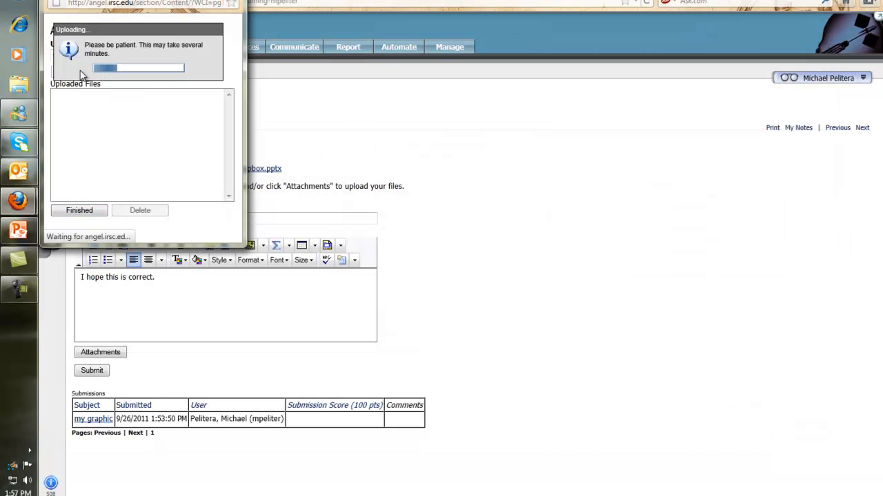
click(85, 213)
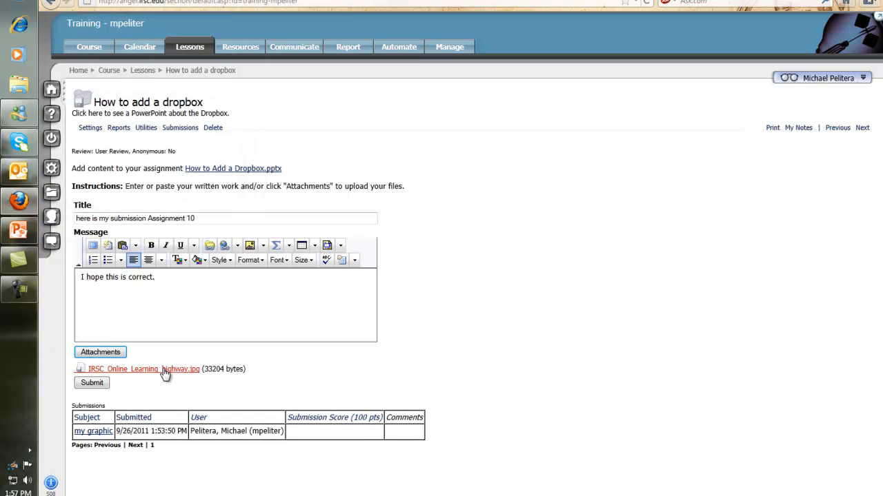
Submit the Assignment 10 entry to the drop box and return to the drop box page
click(124, 303)
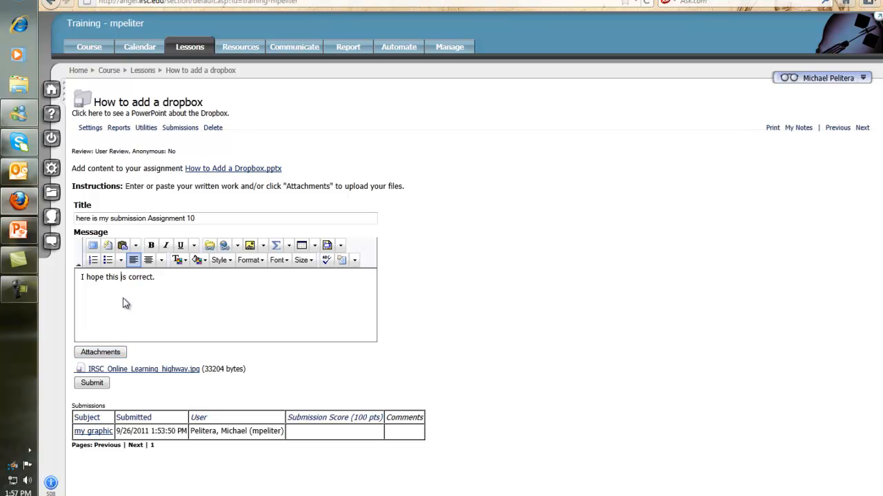
click(93, 383)
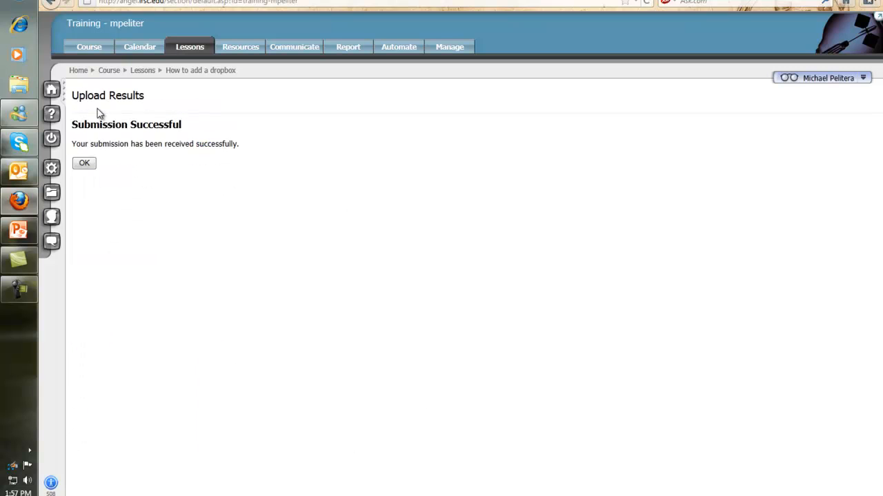
click(87, 165)
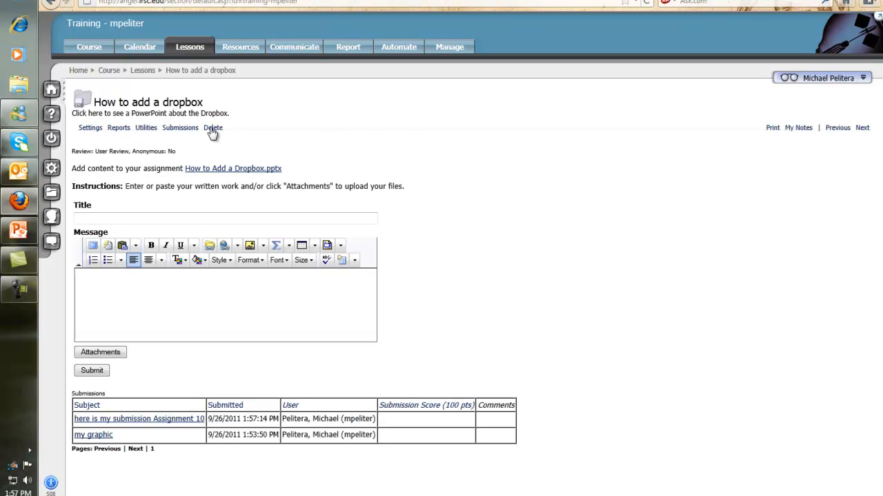
View the list of submissions available for grading in the drop box, then go back to the course lessons
click(178, 128)
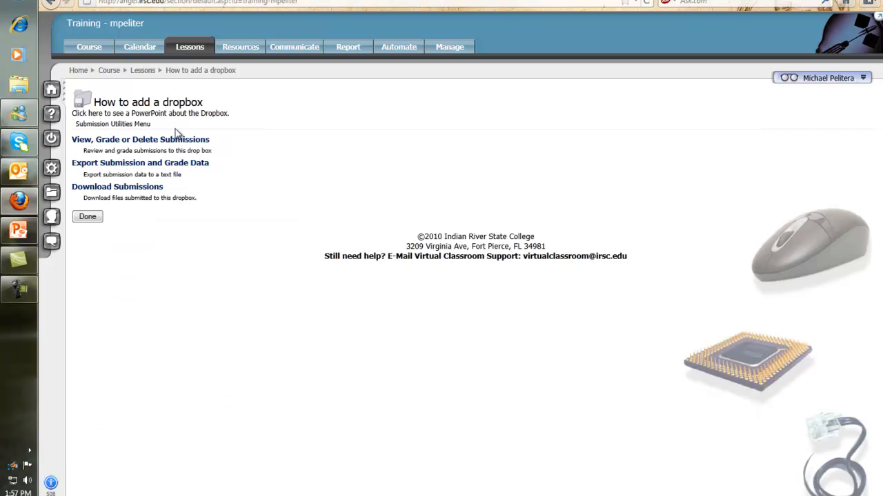
click(110, 141)
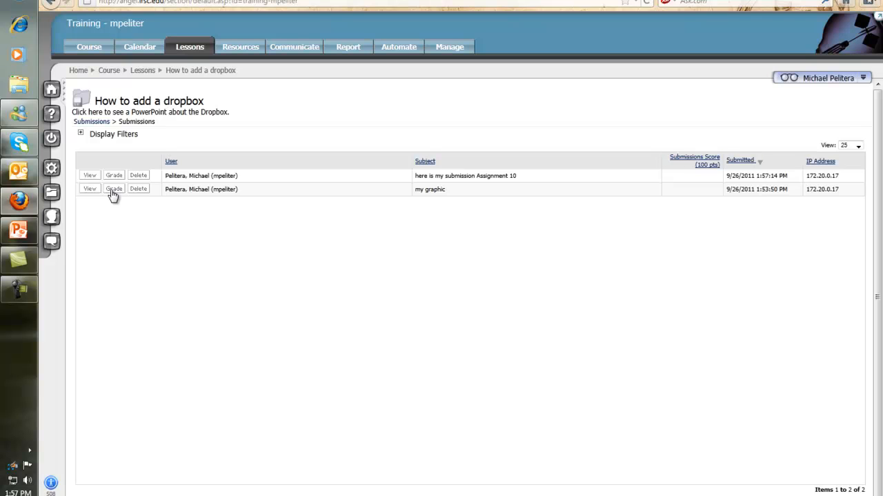
click(143, 71)
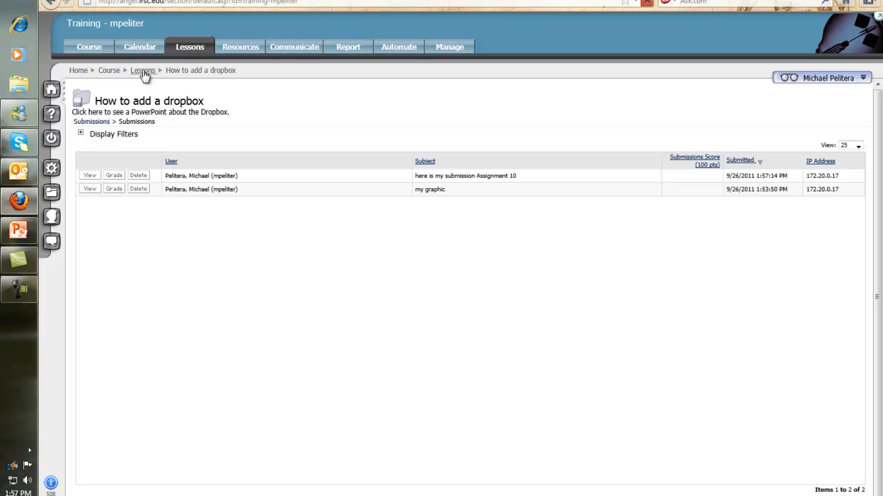